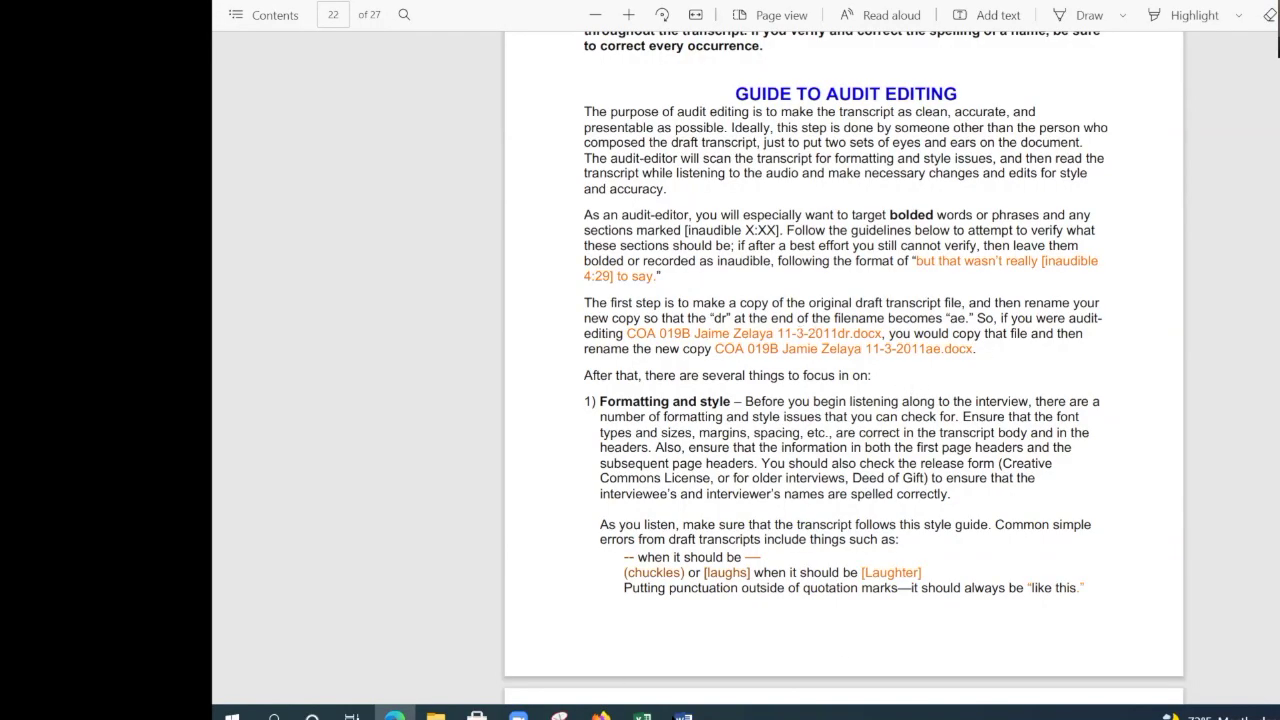
Switch to the interview transcript in Word and look through its first four pages for formatting and style issues.
left_click(683, 716)
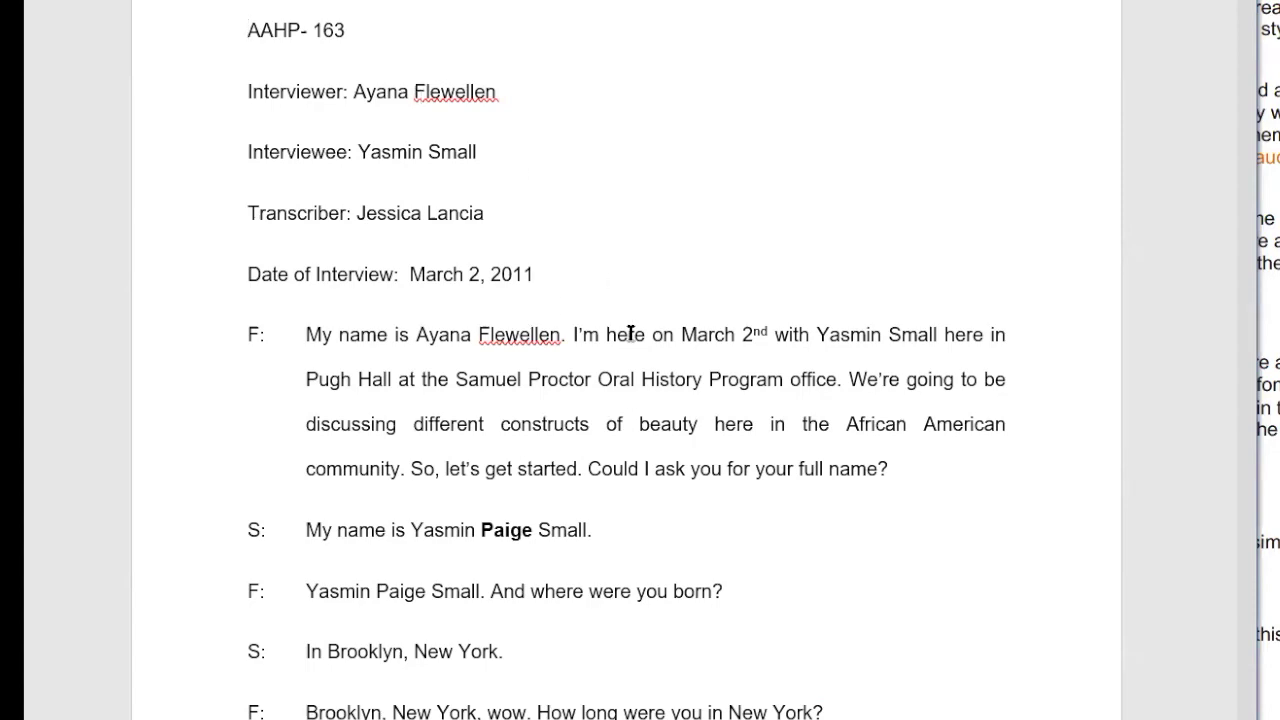
scroll(630, 333, "down", 10)
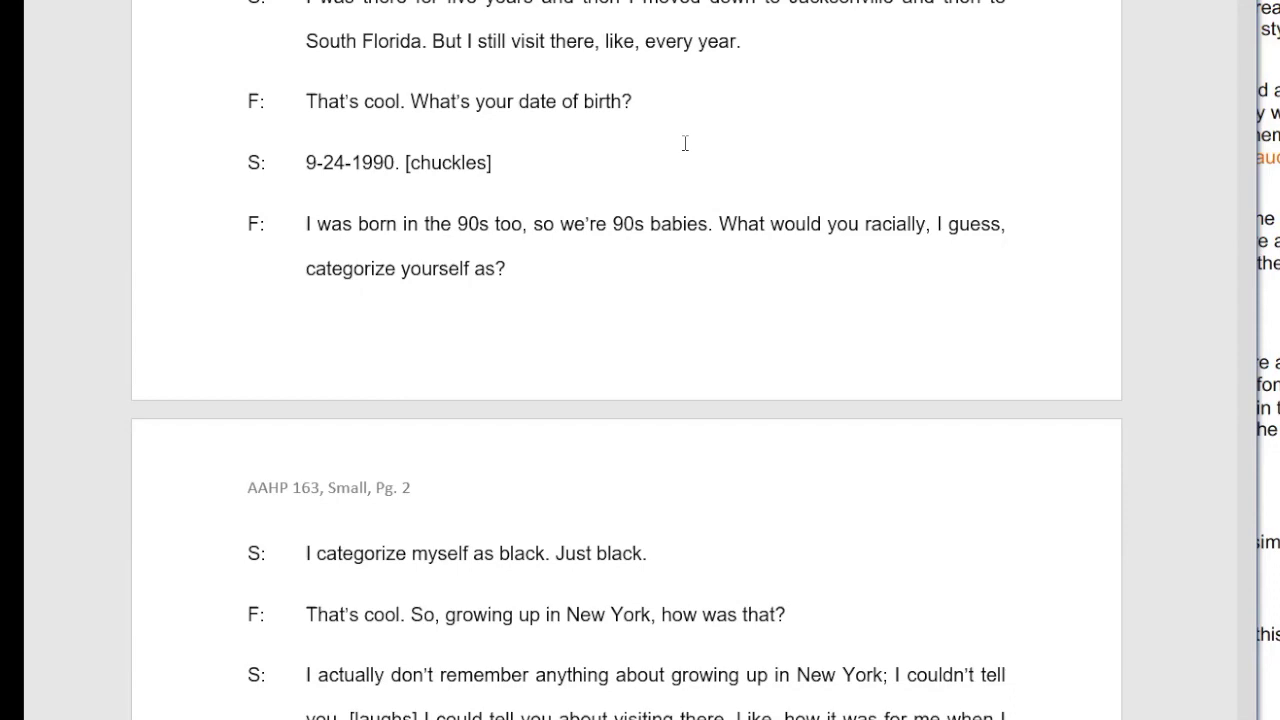
scroll(557, 172, "down", 5)
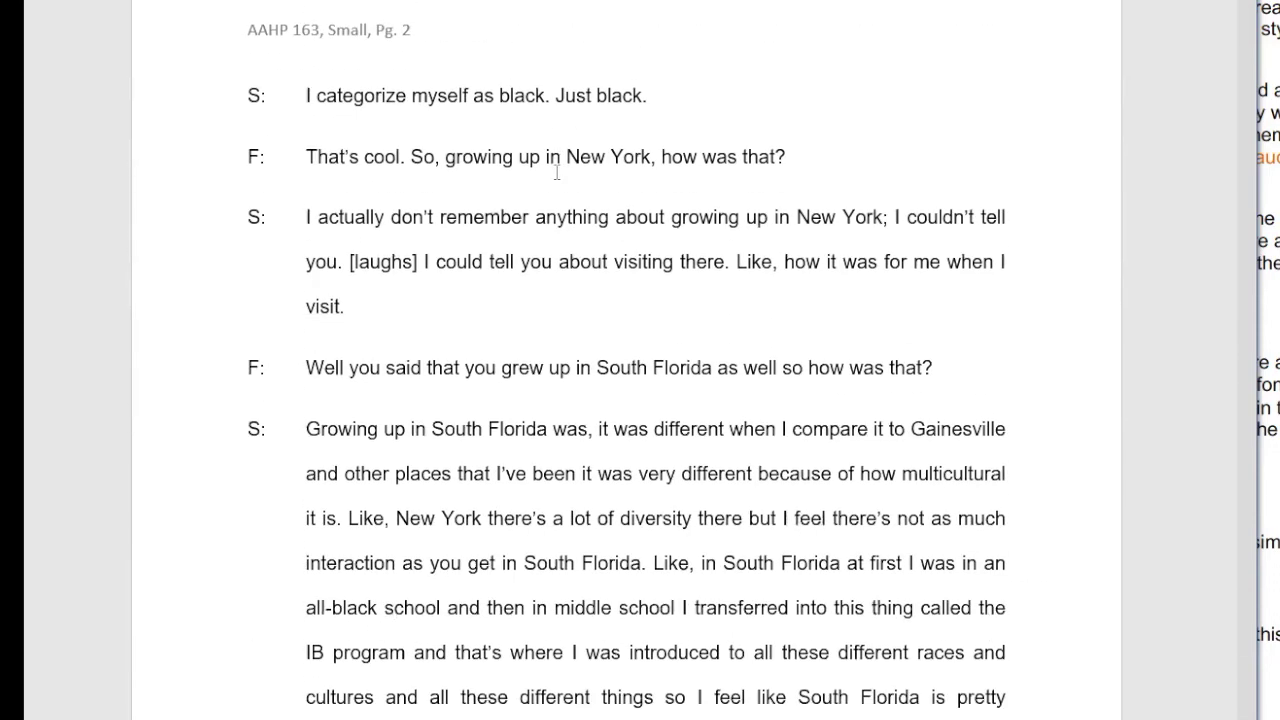
scroll(537, 311, "down", 7)
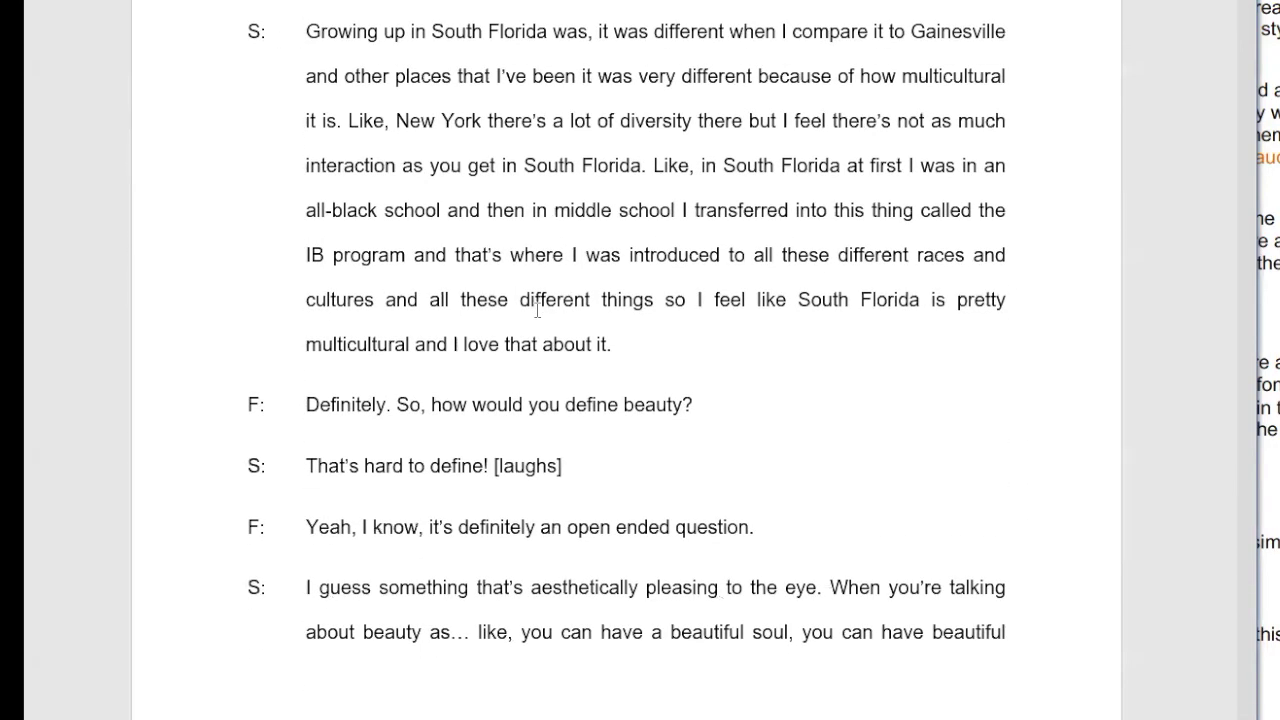
scroll(537, 311, "down", 3)
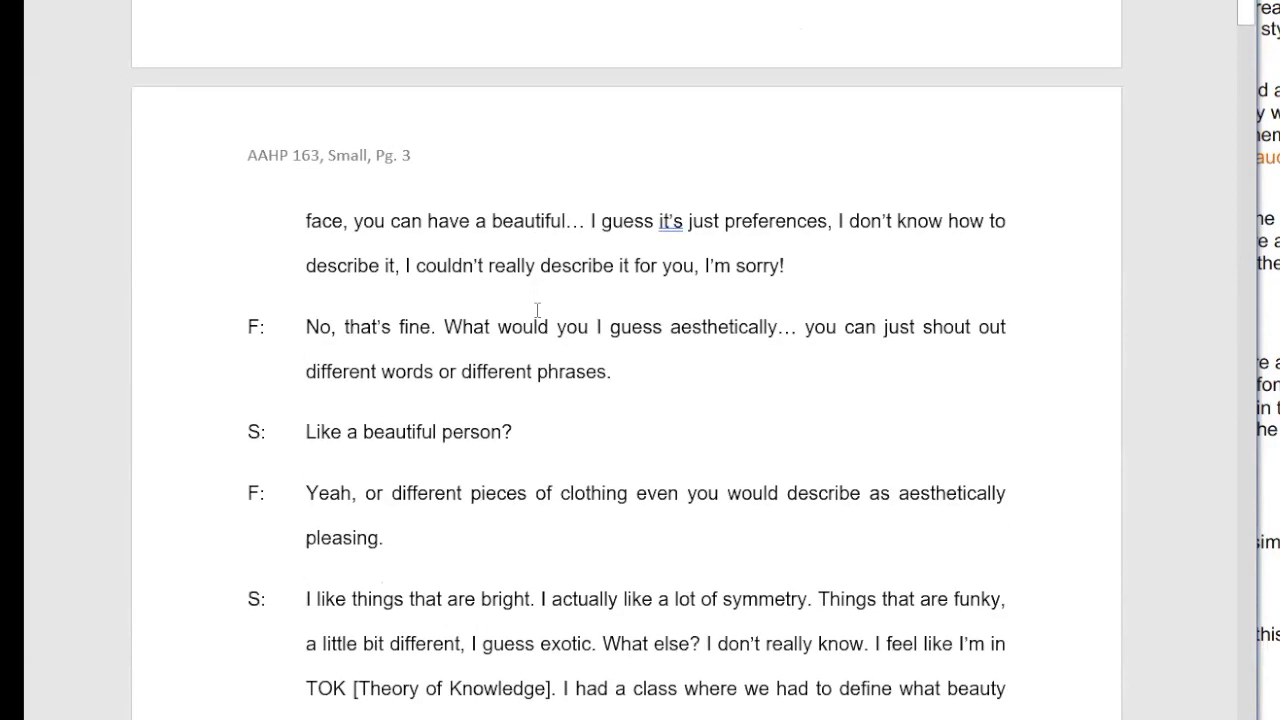
scroll(537, 311, "down", 7)
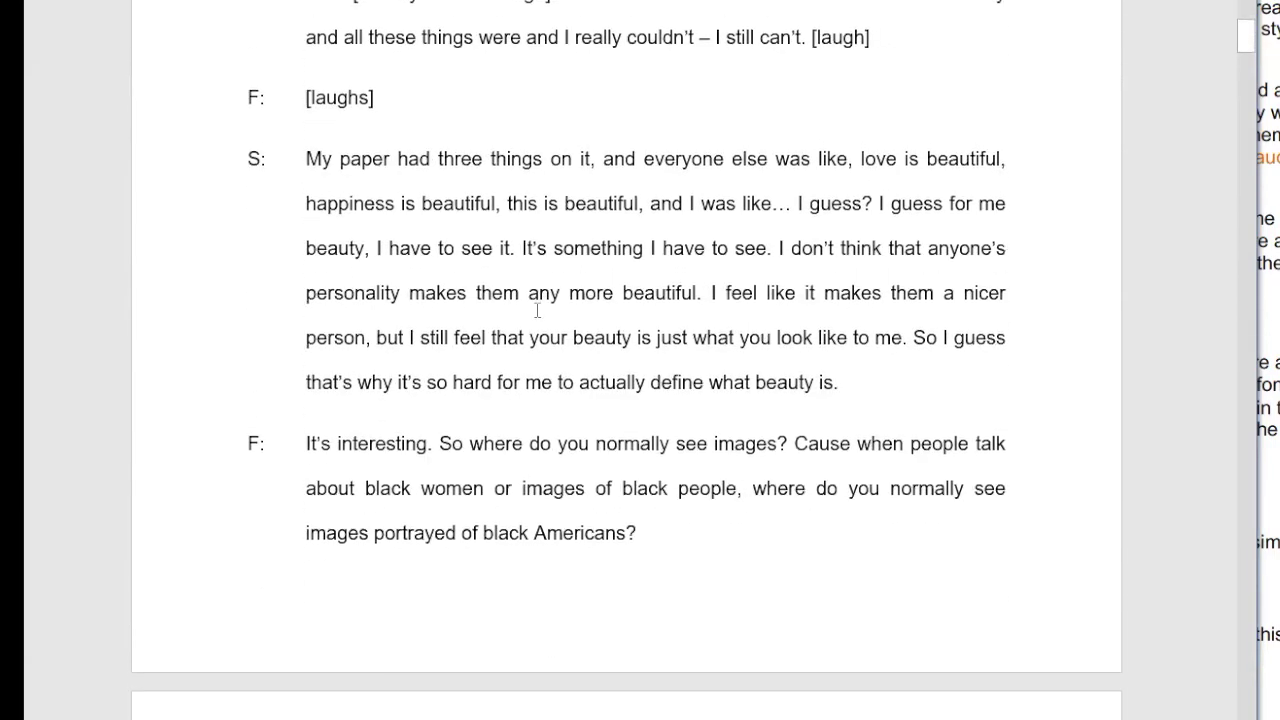
scroll(570, 300, "down", 3)
scroll(700, 260, "down", 1)
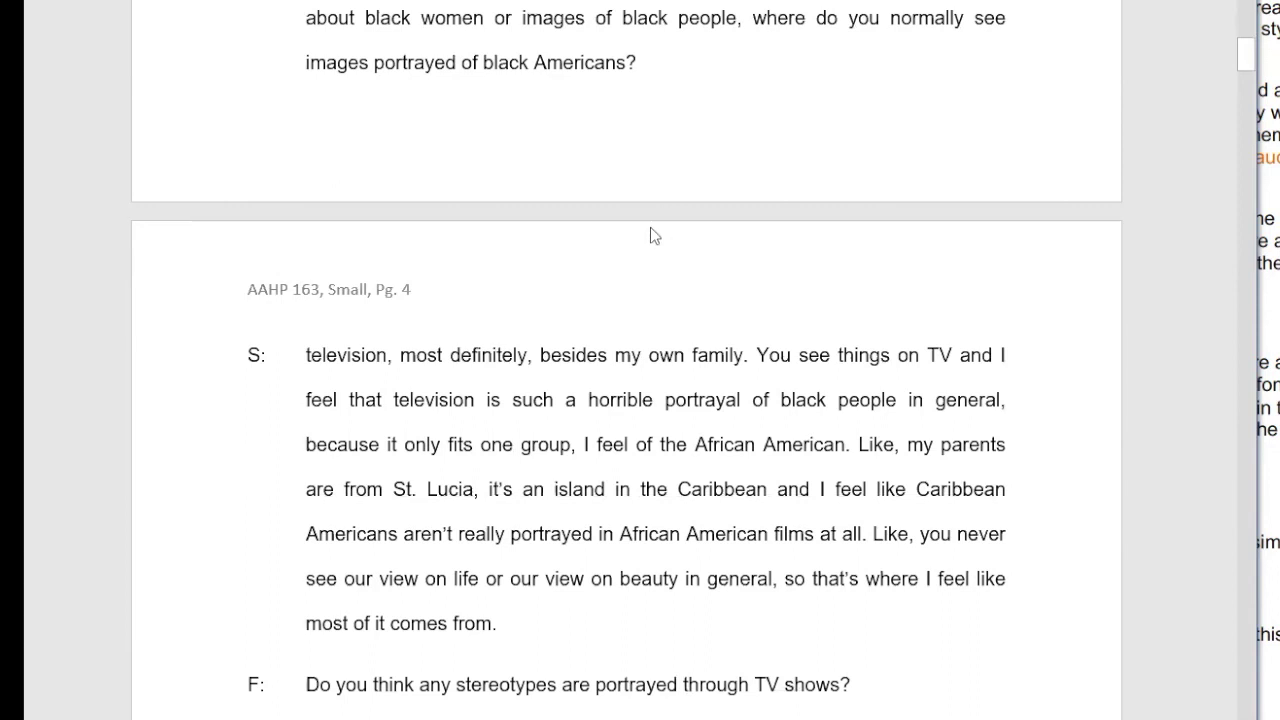
Move the running header text on page 4 over to the right margin using tab spacing, and return to the body.
double_click(278, 243)
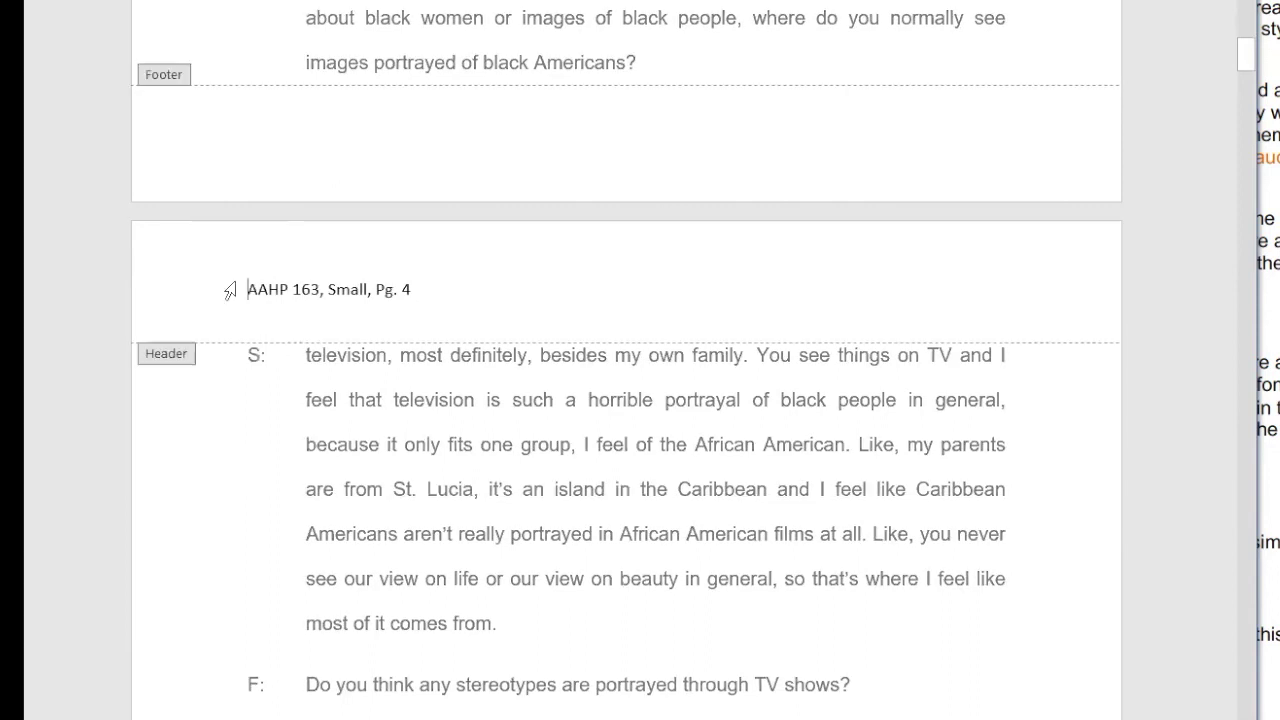
left_click(408, 292, "shift")
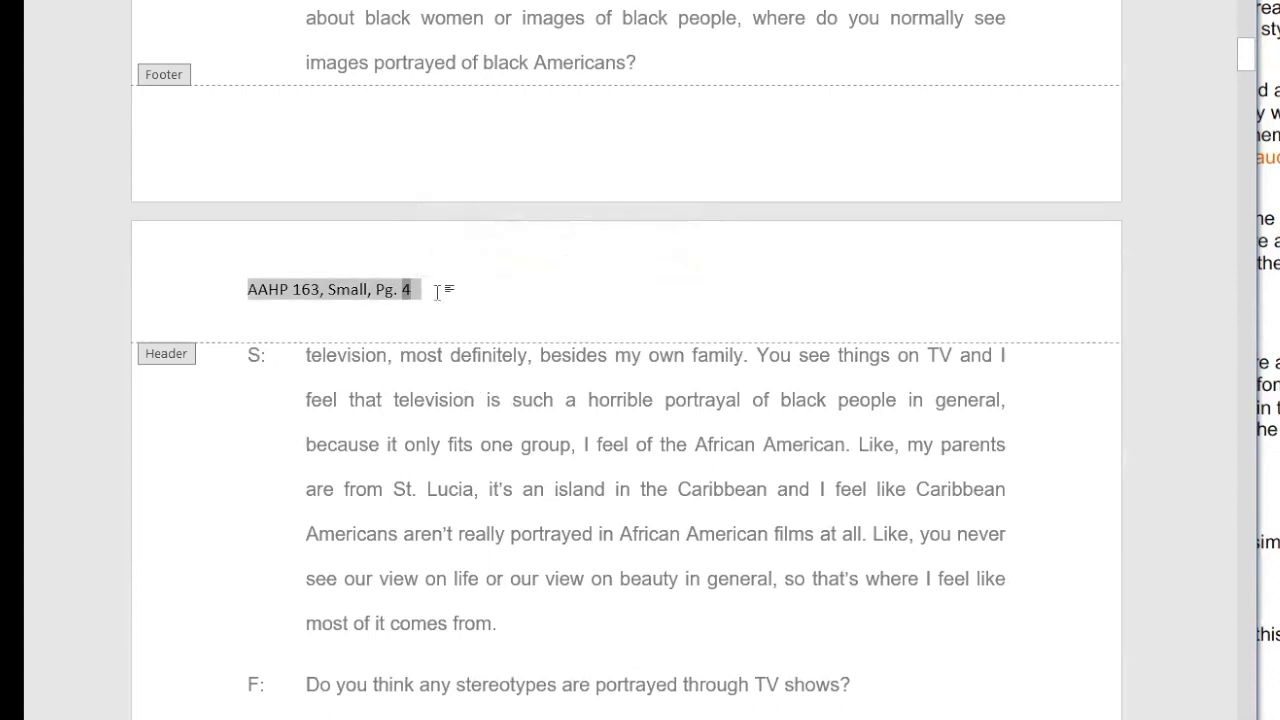
left_click(709, 290)
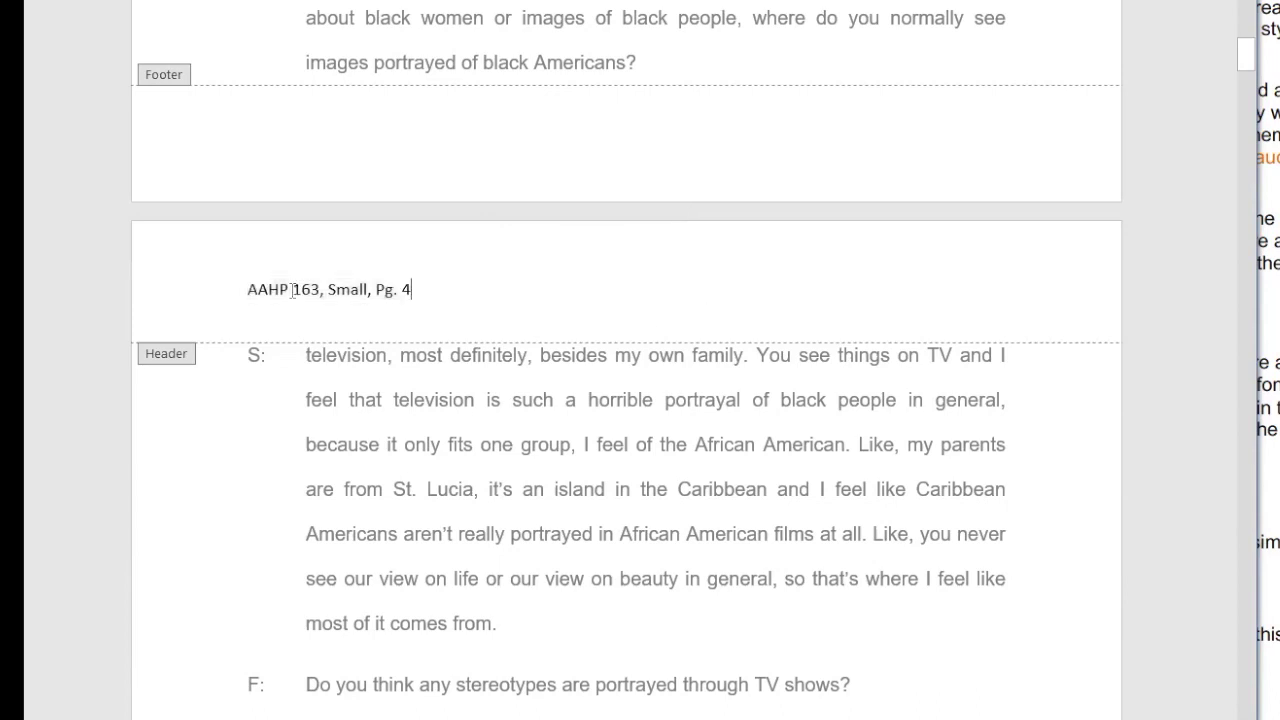
key("Tab")
key("Tab")
key("Tab")
key("Tab")
key("Tab")
key("Tab")
key("Tab")
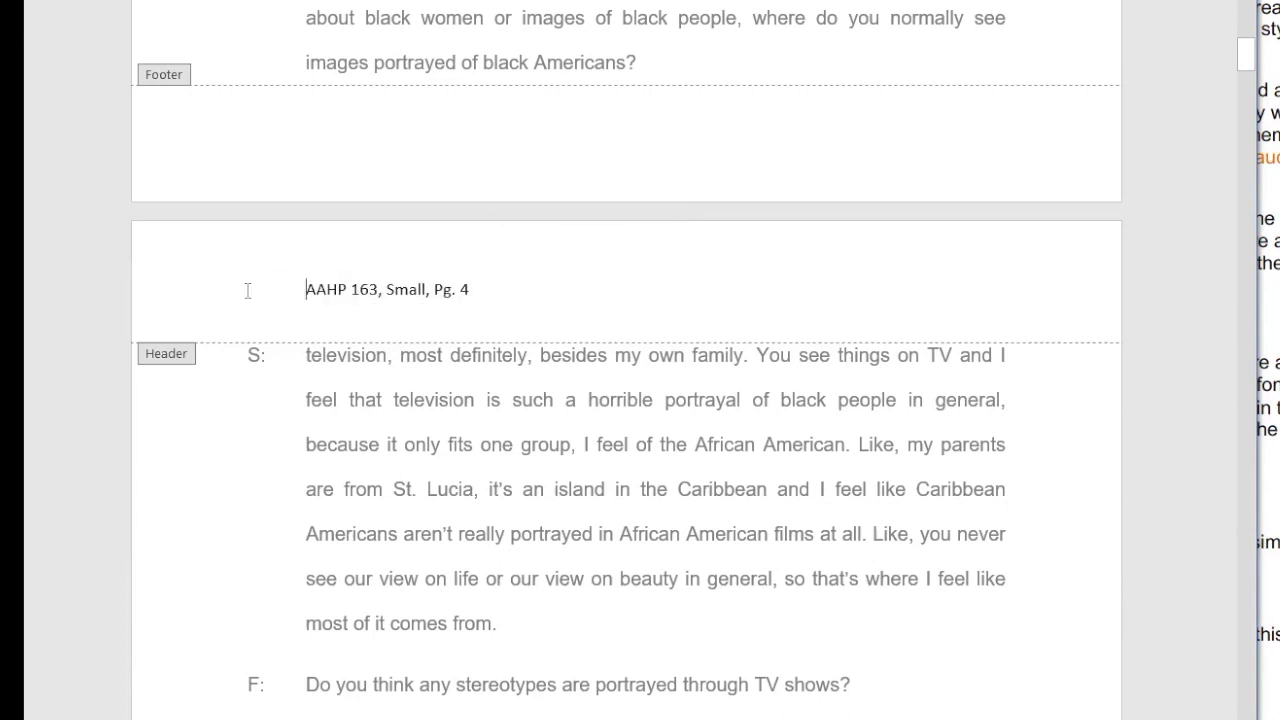
key("Tab")
key("Tab")
key("Tab")
key("Tab")
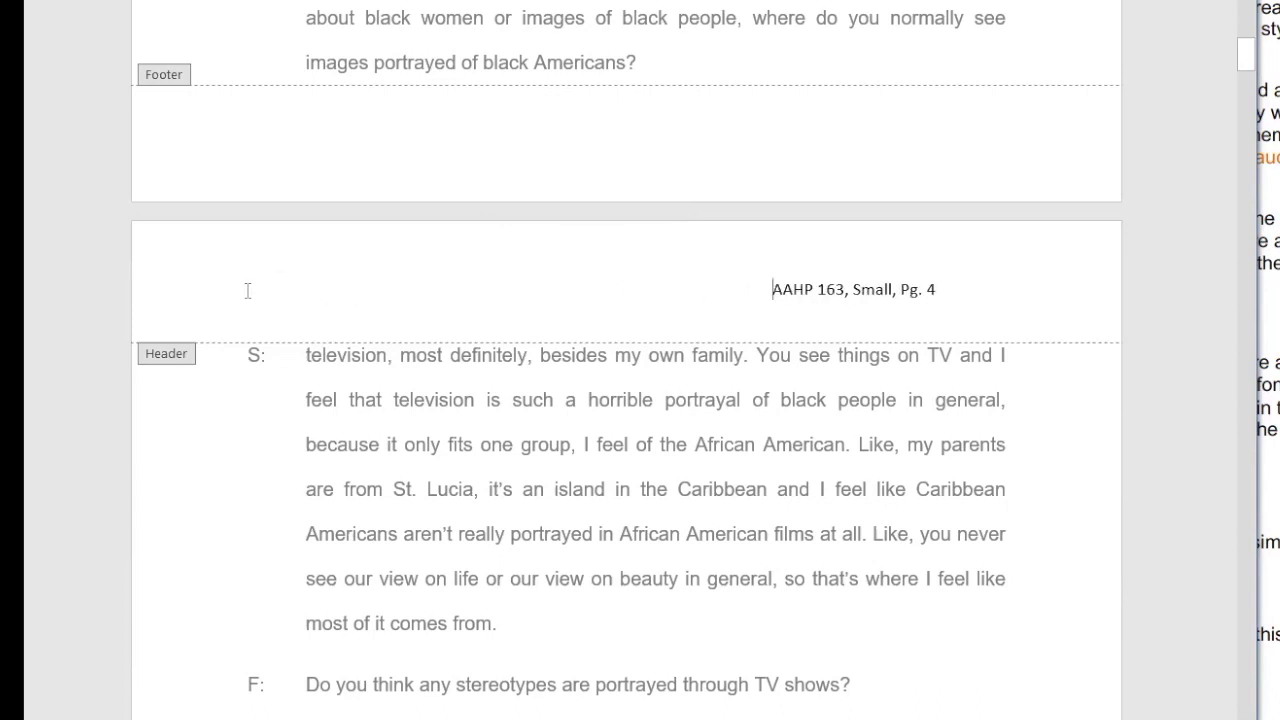
key("BackSpace")
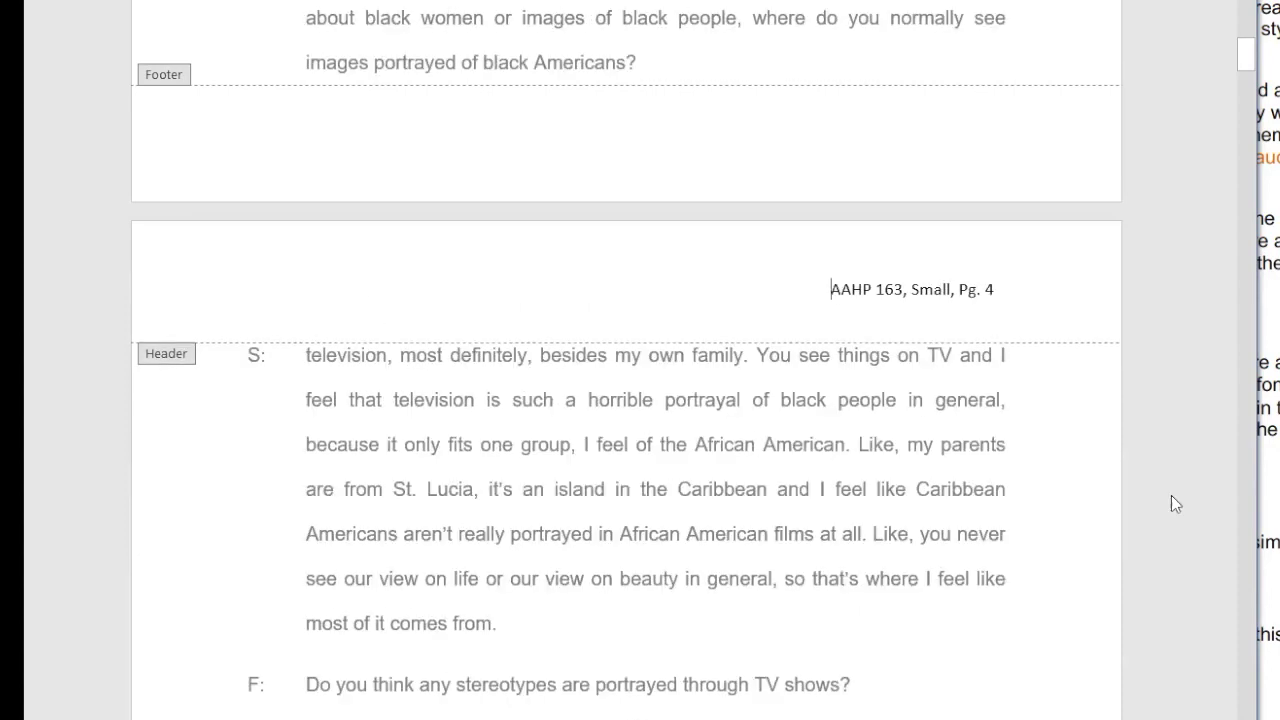
double_click(1072, 446)
Change the entire running header, including the page number, to the same font and size as the transcript body.
scroll(957, 403, "down", 10)
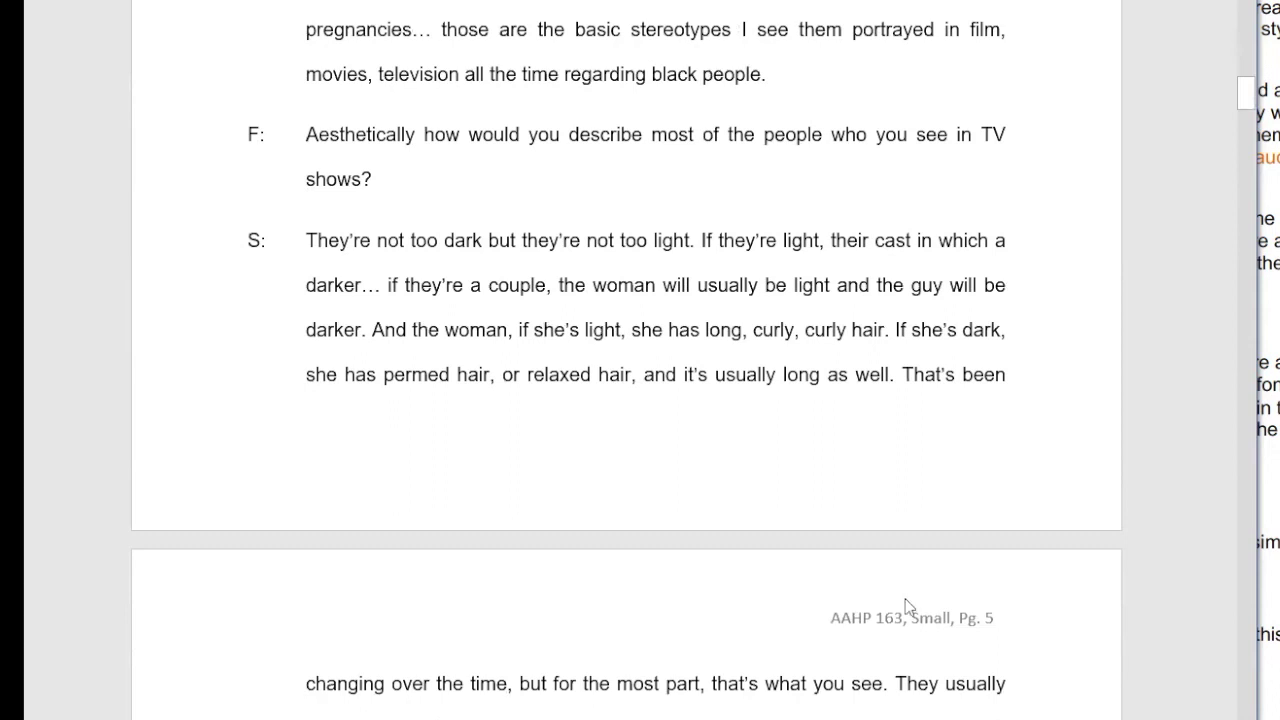
double_click(821, 620)
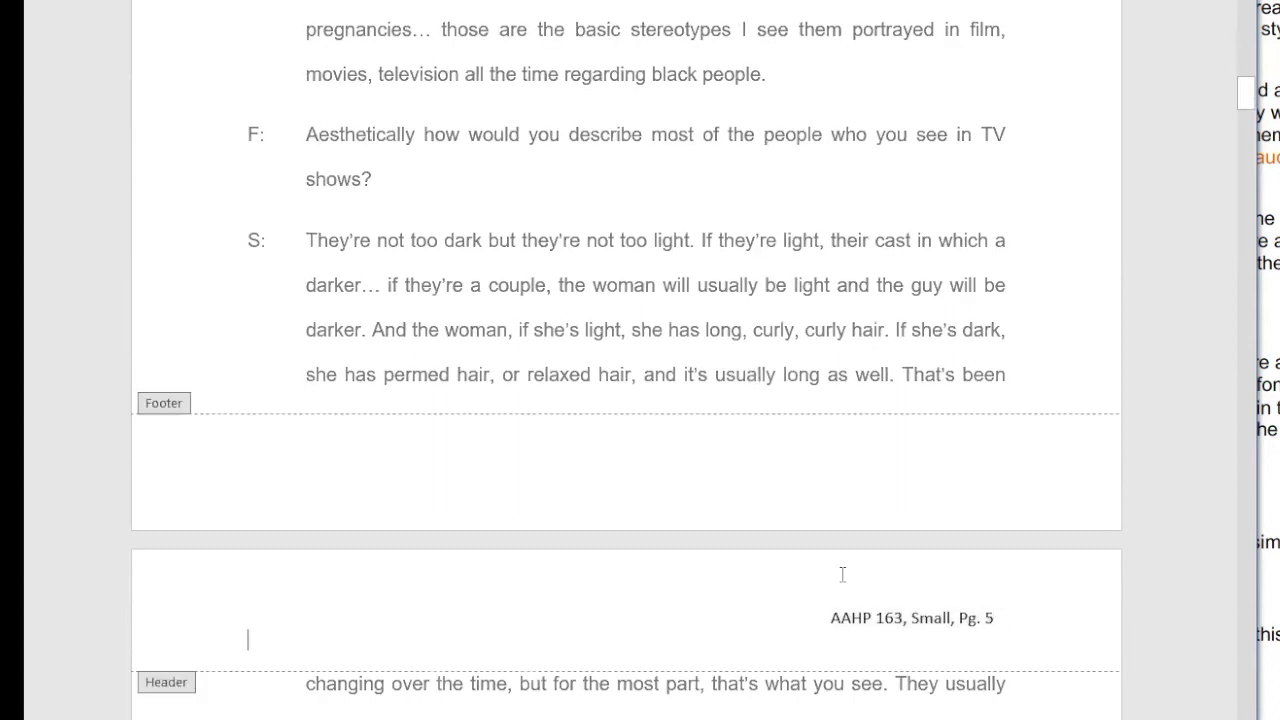
left_click_drag(831, 620, 994, 638)
key("ctrl+a")
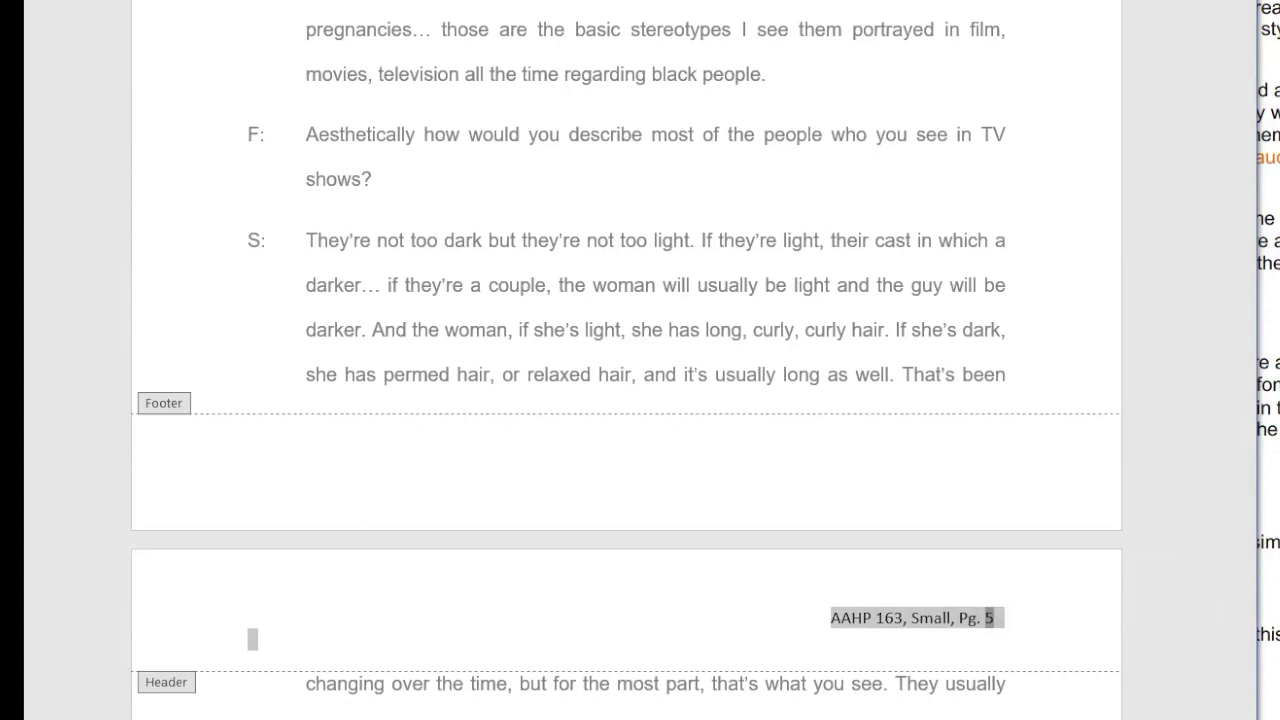
key("Escape")
key("ctrl+z")
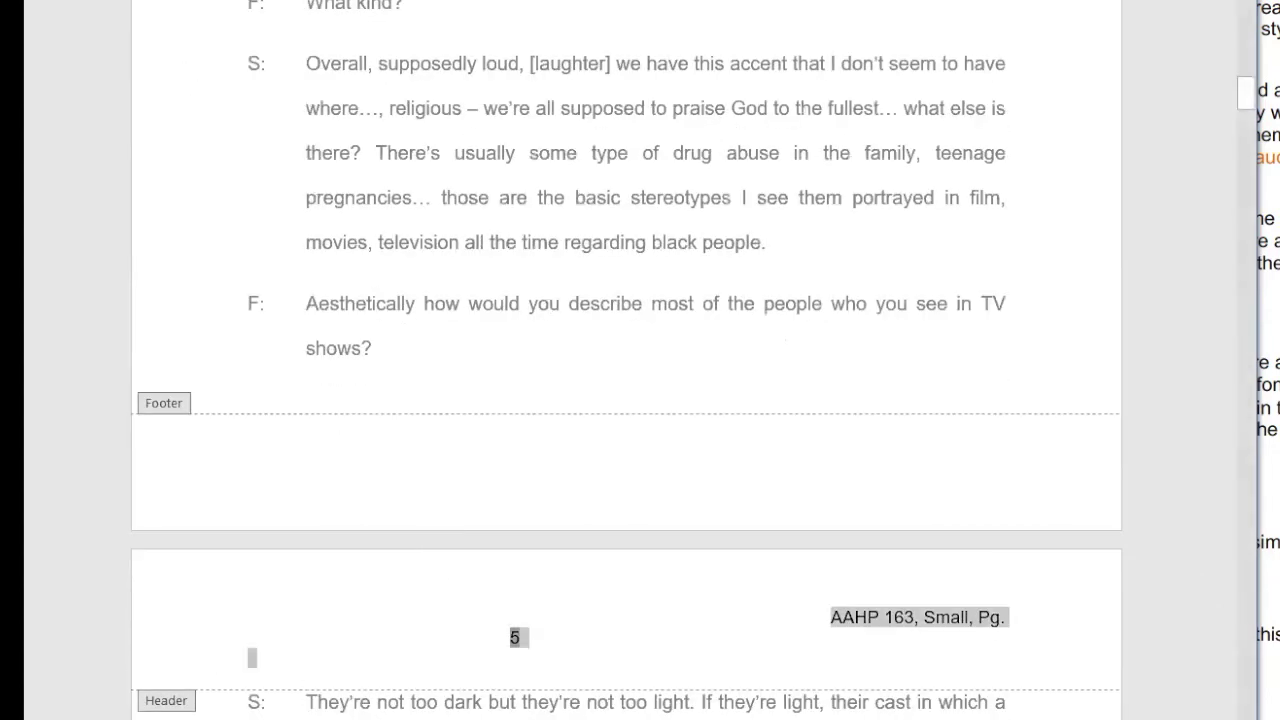
double_click(597, 128)
Capitalize "Black" in the phrase "images portrayed of black Americans" in the interviewer's question on page 4.
scroll(595, 130, "up", 6)
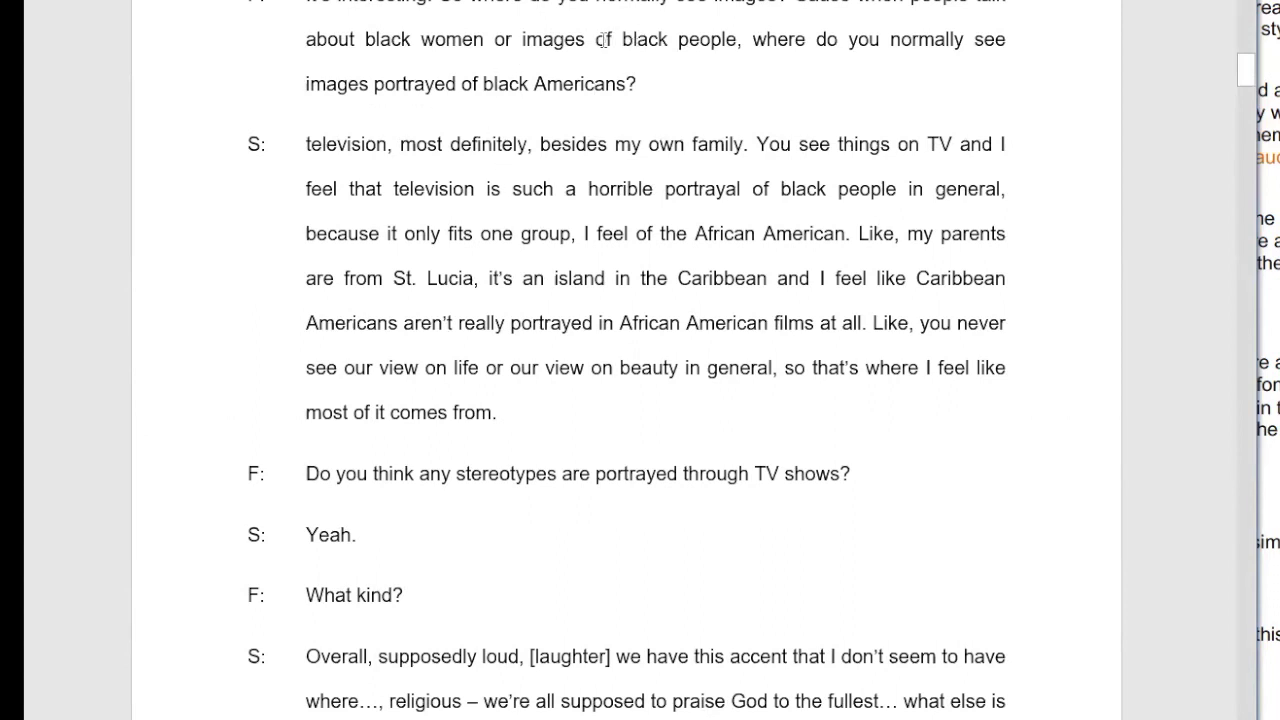
left_click(489, 84)
key("BackSpace")
type("B")
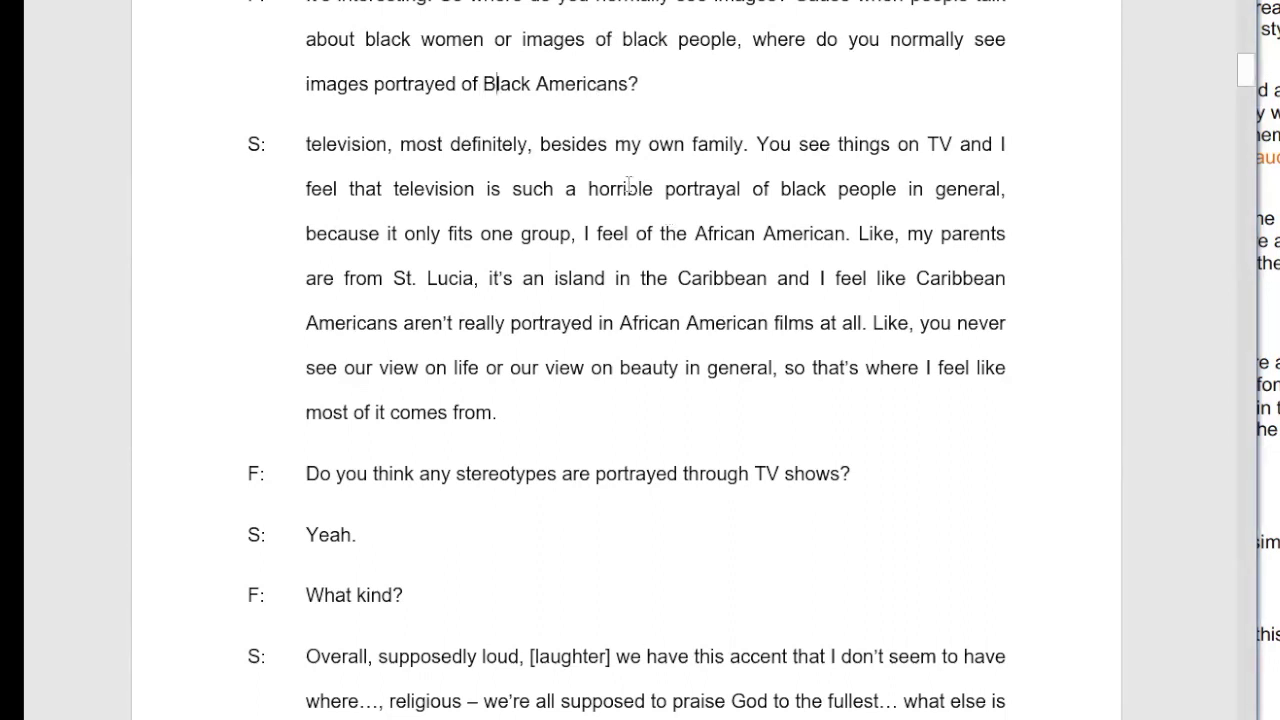
Use Find and Replace to change "black" to "Black" in "such a horrible portrayal of black people in general".
left_click(632, 45)
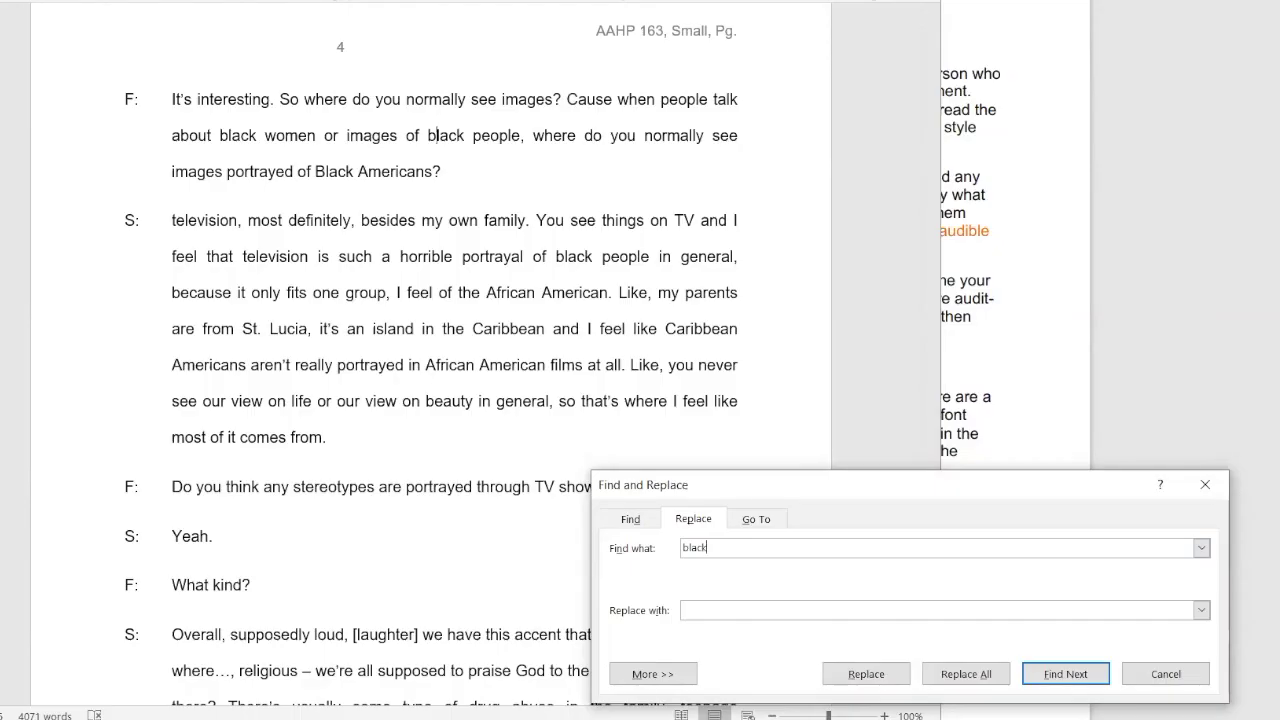
left_click(693, 605)
type("Black")
left_click(1050, 680)
left_click(1051, 682)
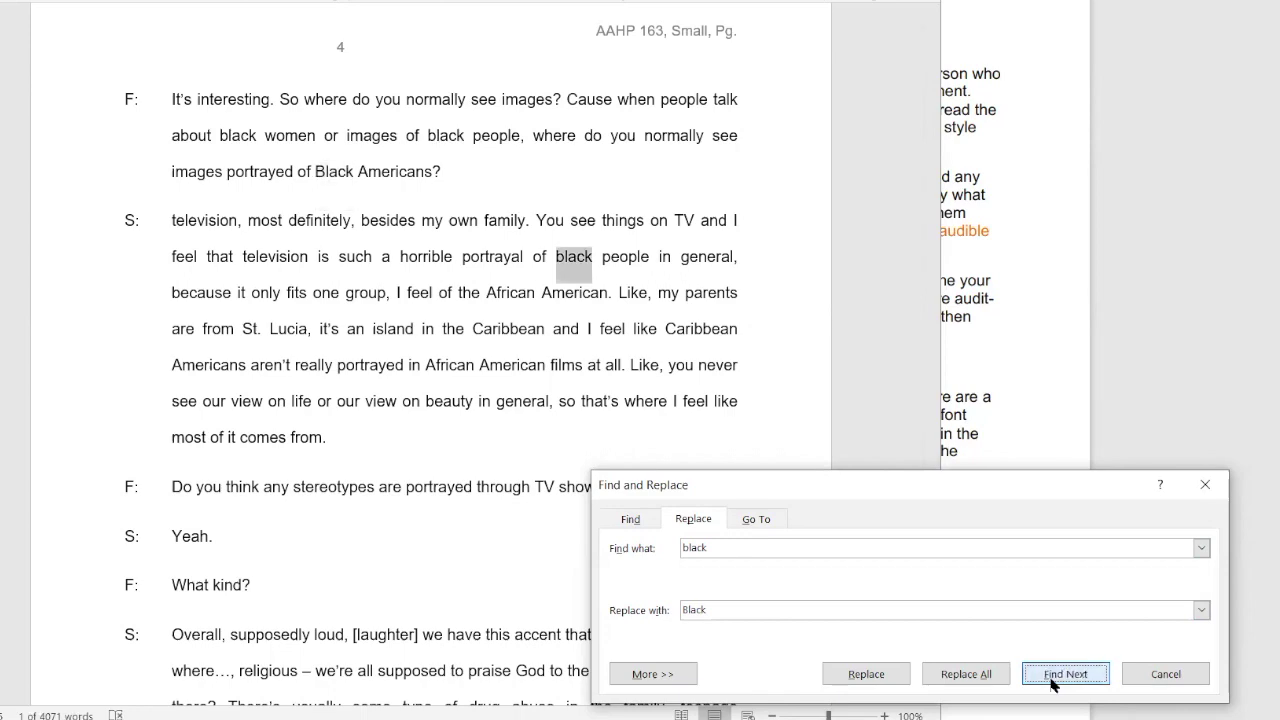
left_click(866, 674)
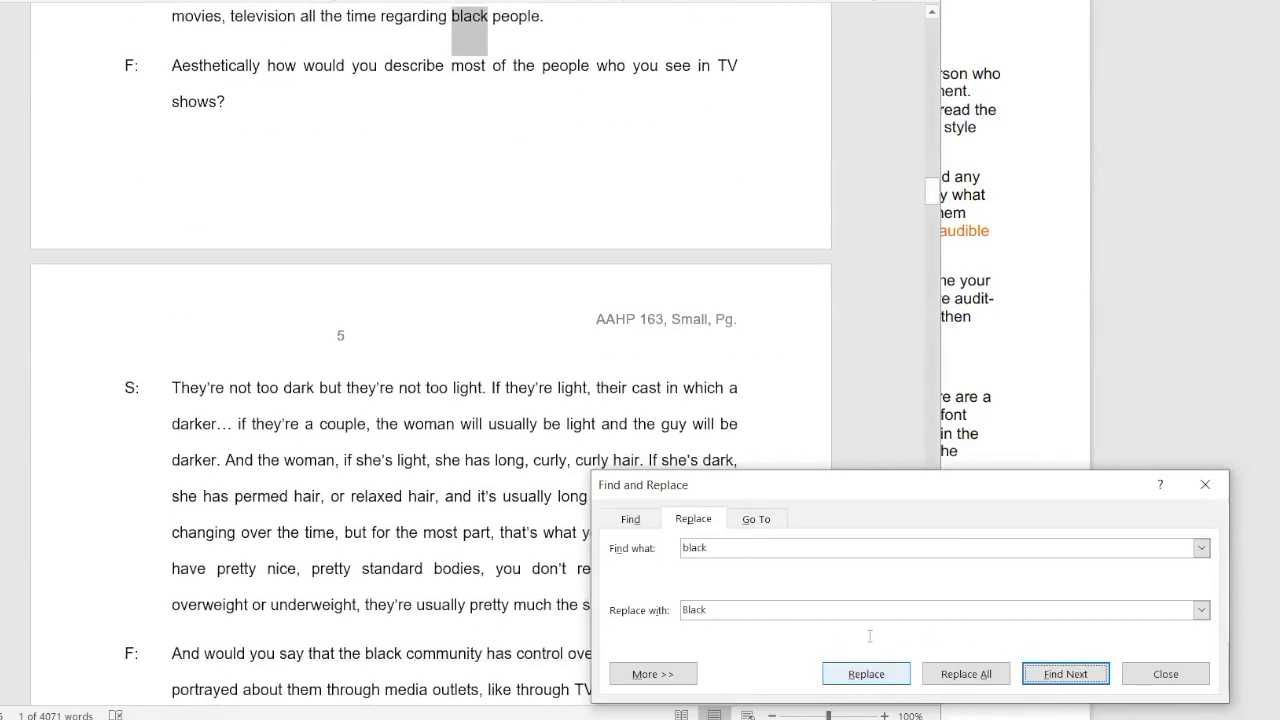
left_click(1166, 674)
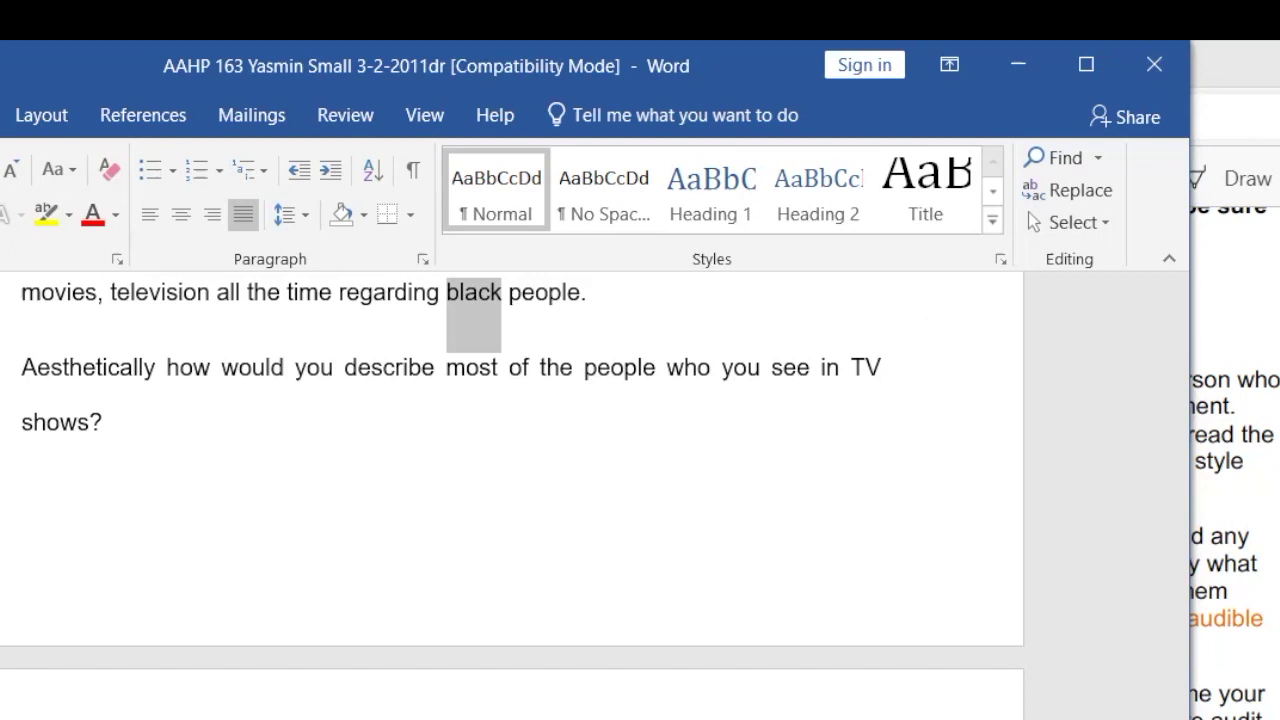
Switch to the Style Guide May 2020 PDF and review its guidelines on formatting and style and on accurate, readable depiction of speech.
left_click(1205, 515)
scroll(1075, 605, "down", 4)
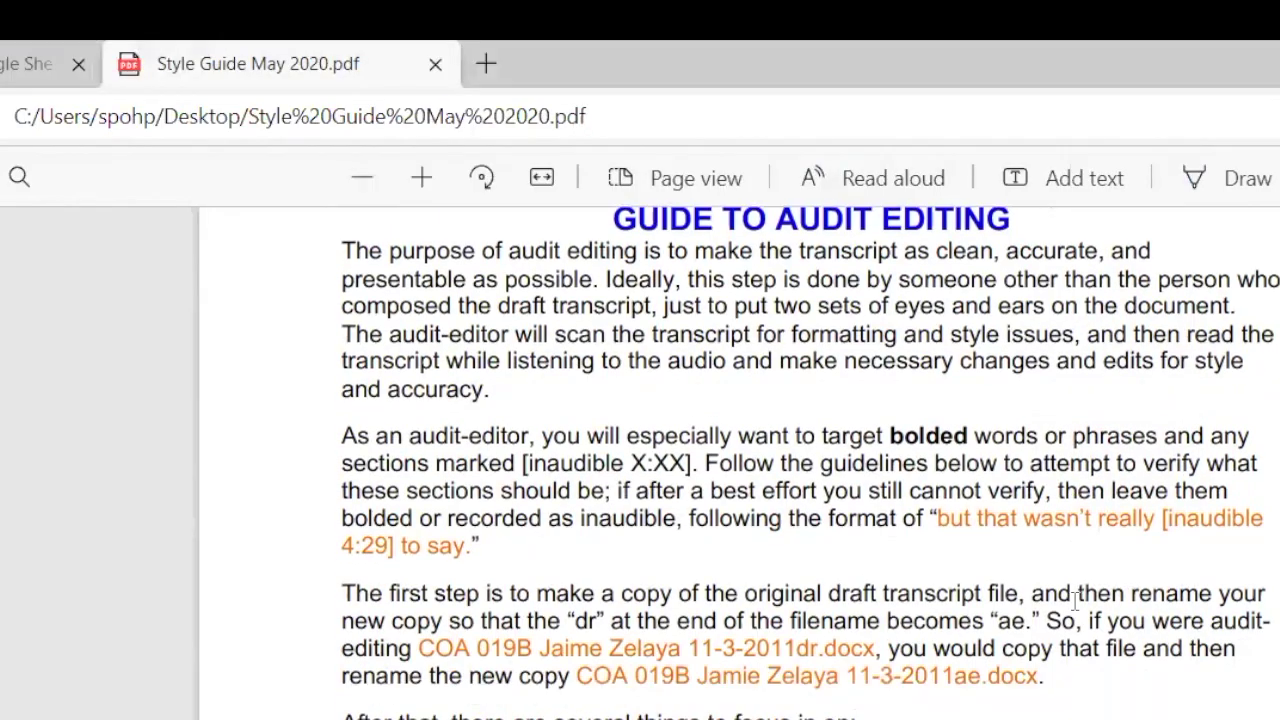
scroll(1065, 580, "down", 1)
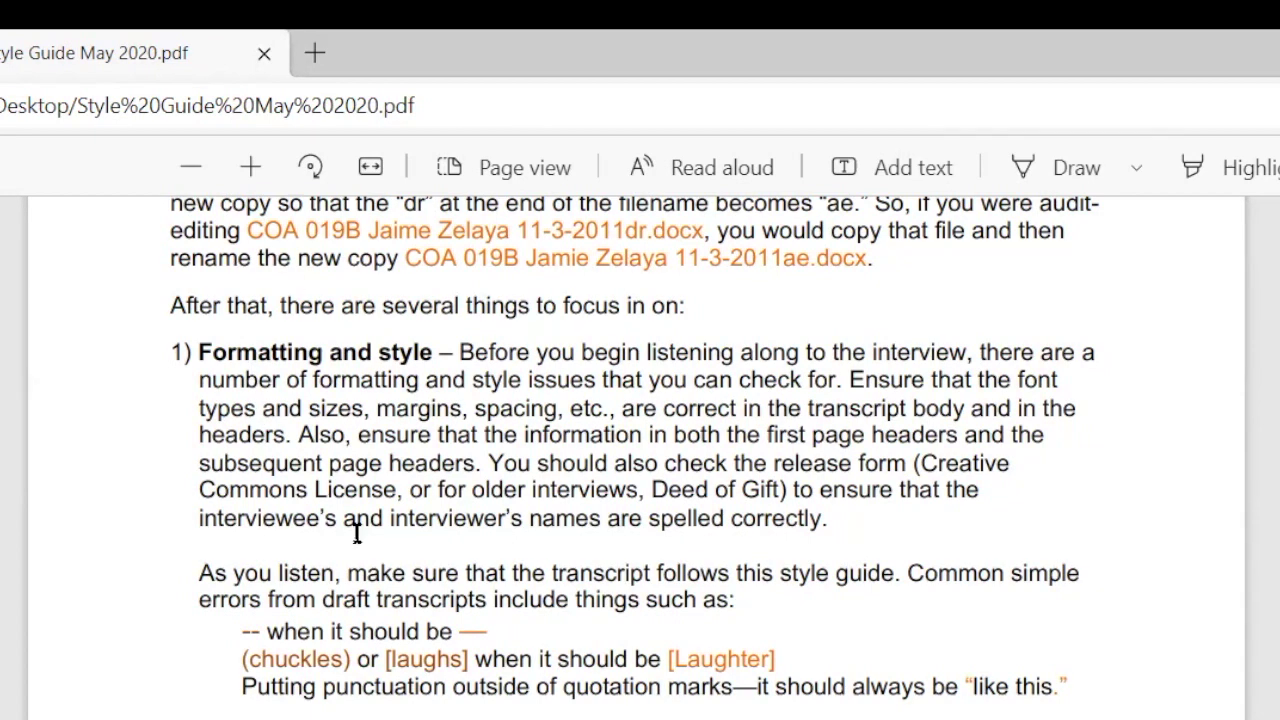
scroll(325, 598, "down", 7)
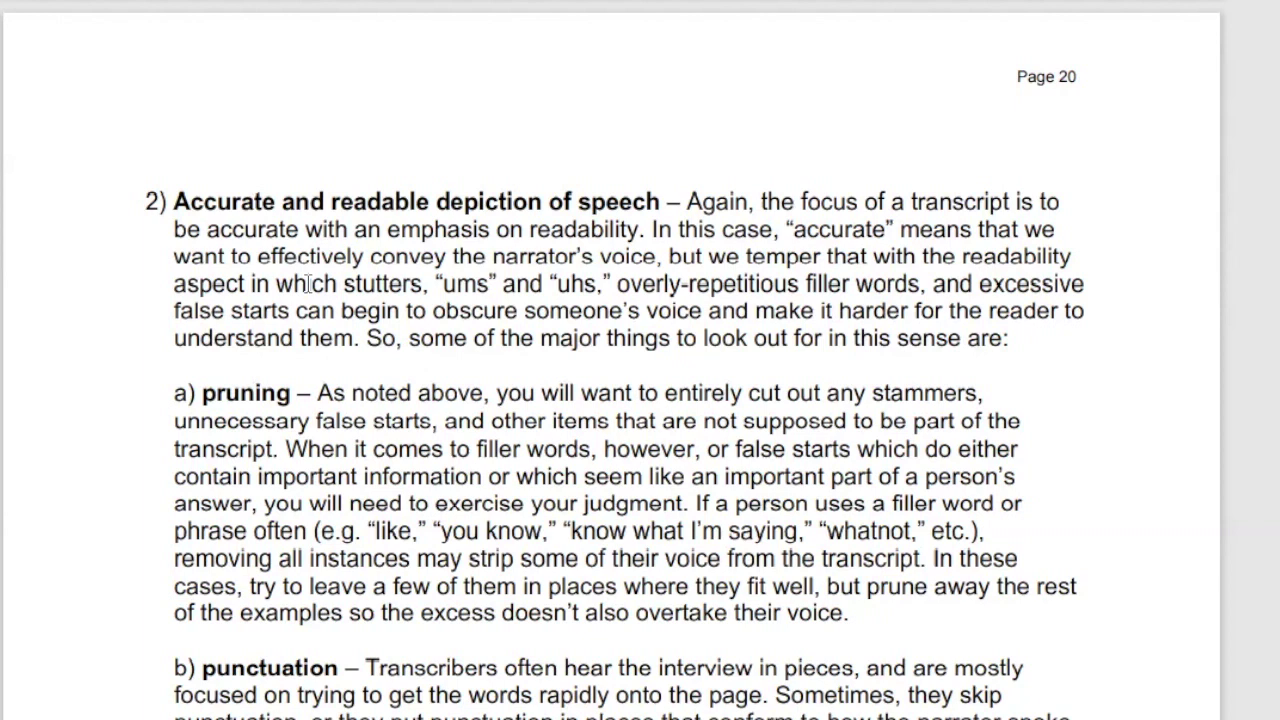
left_click_drag(489, 287, 441, 290)
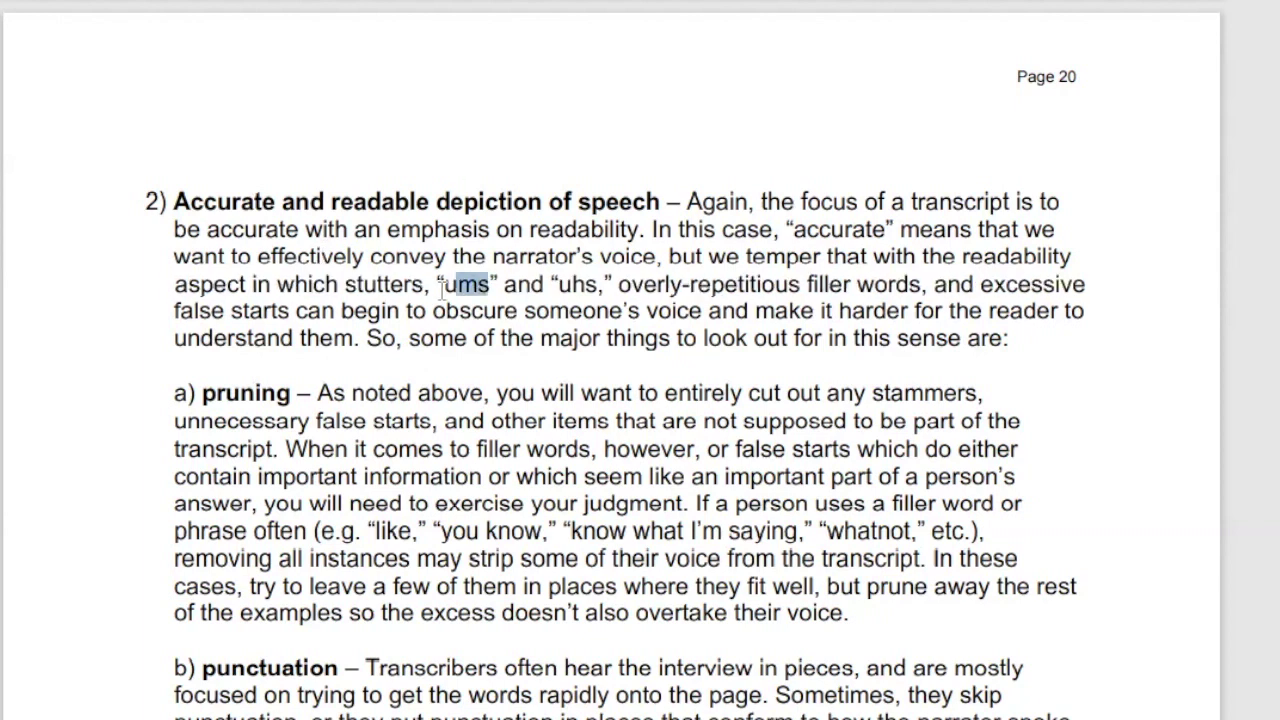
left_click_drag(604, 288, 556, 288)
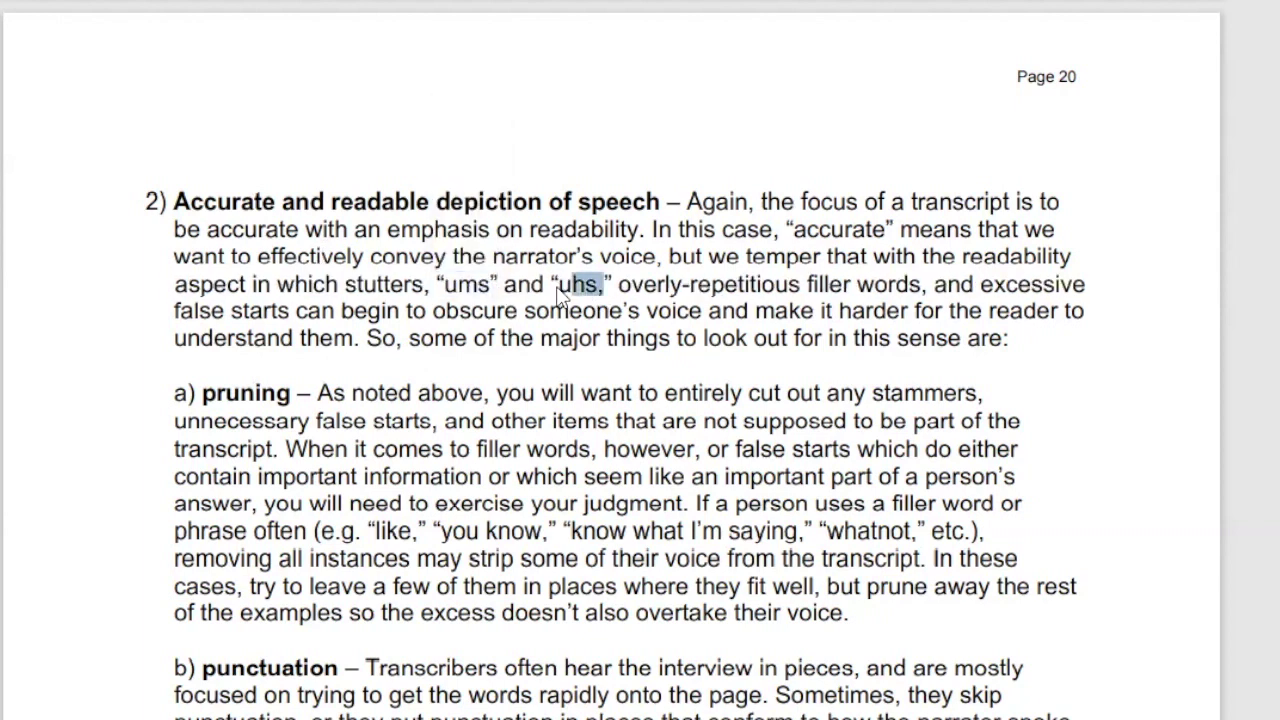
double_click(420, 313)
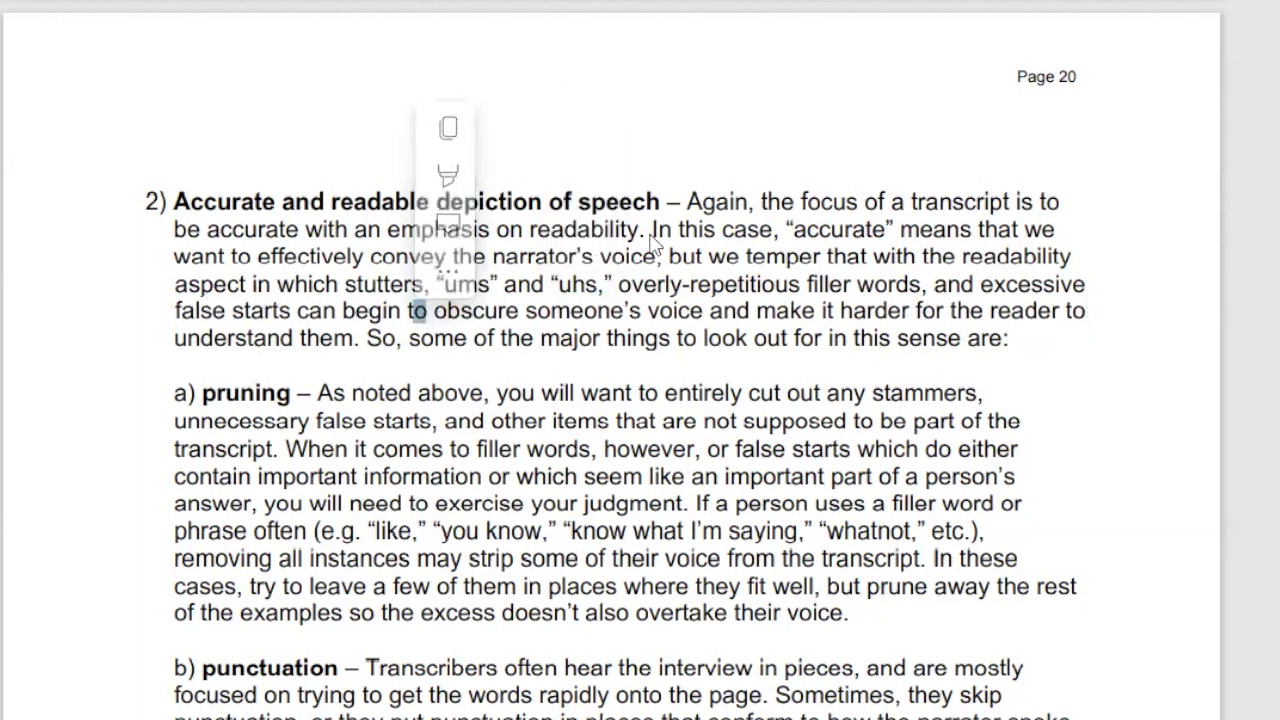
left_click(307, 405)
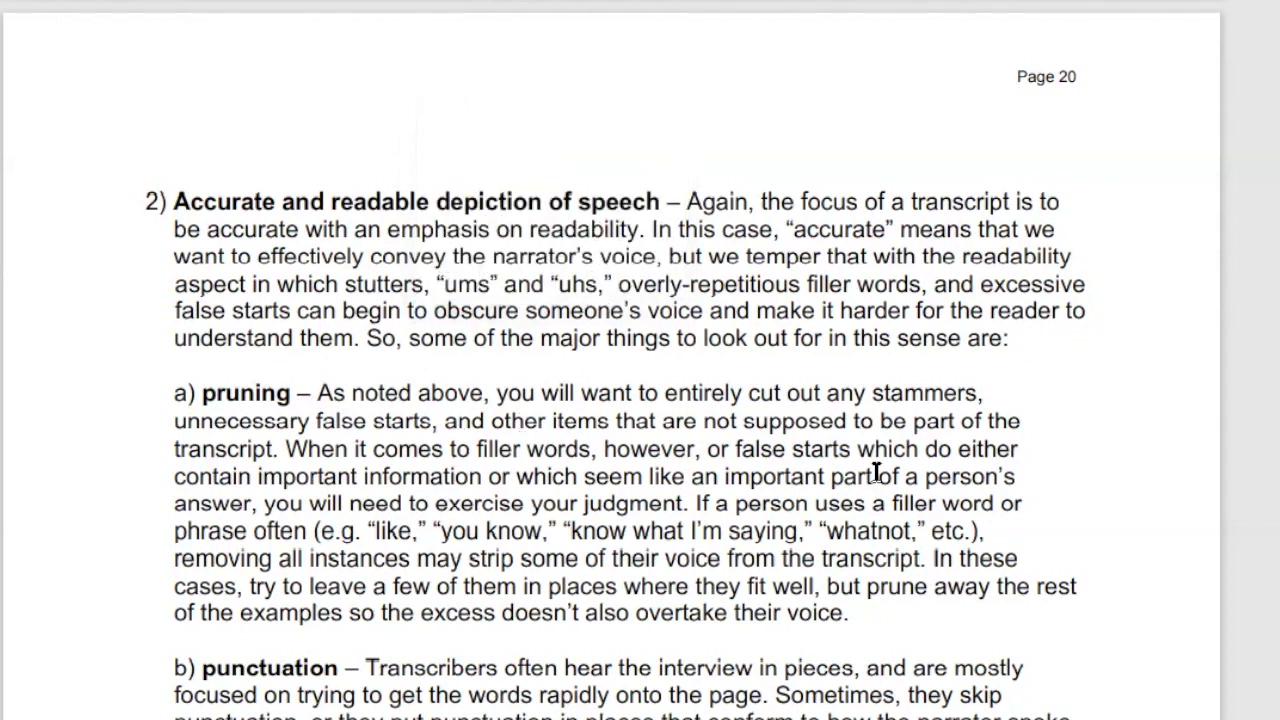
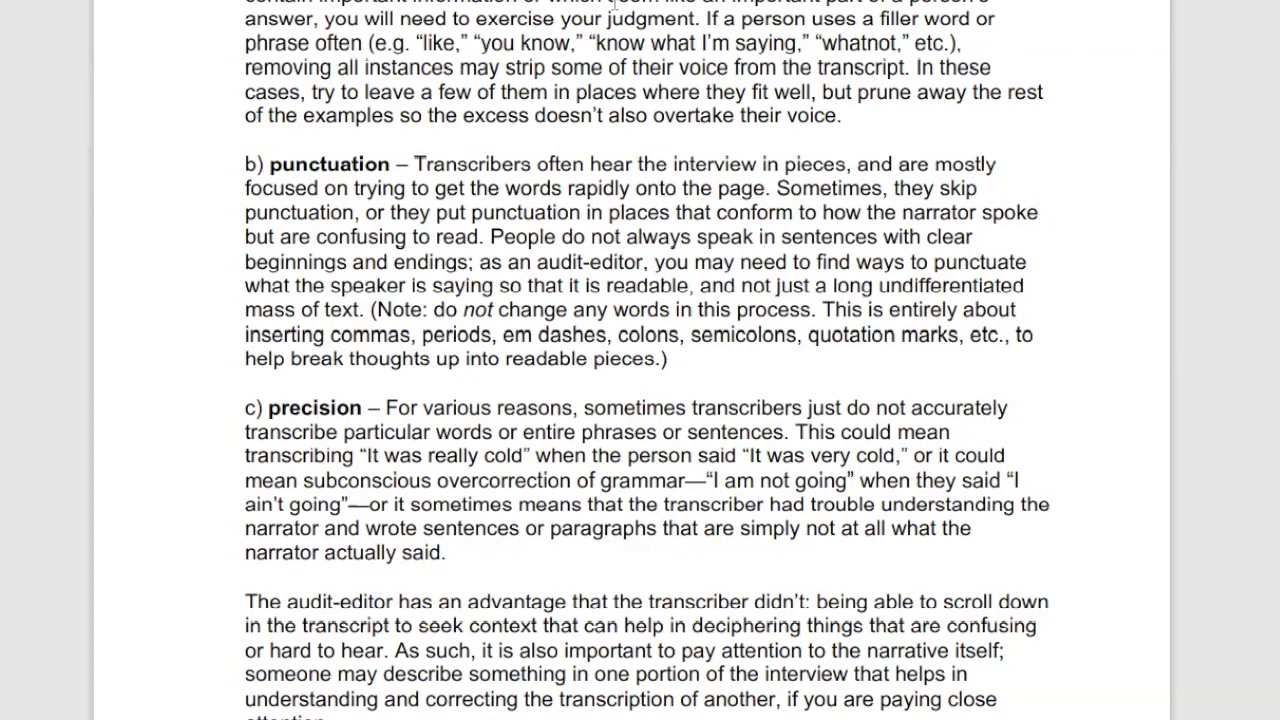
Read the style guide's sections on punctuation, precision, and verification of spellings for names of people, places and organizations.
scroll(505, 155, "down", 3)
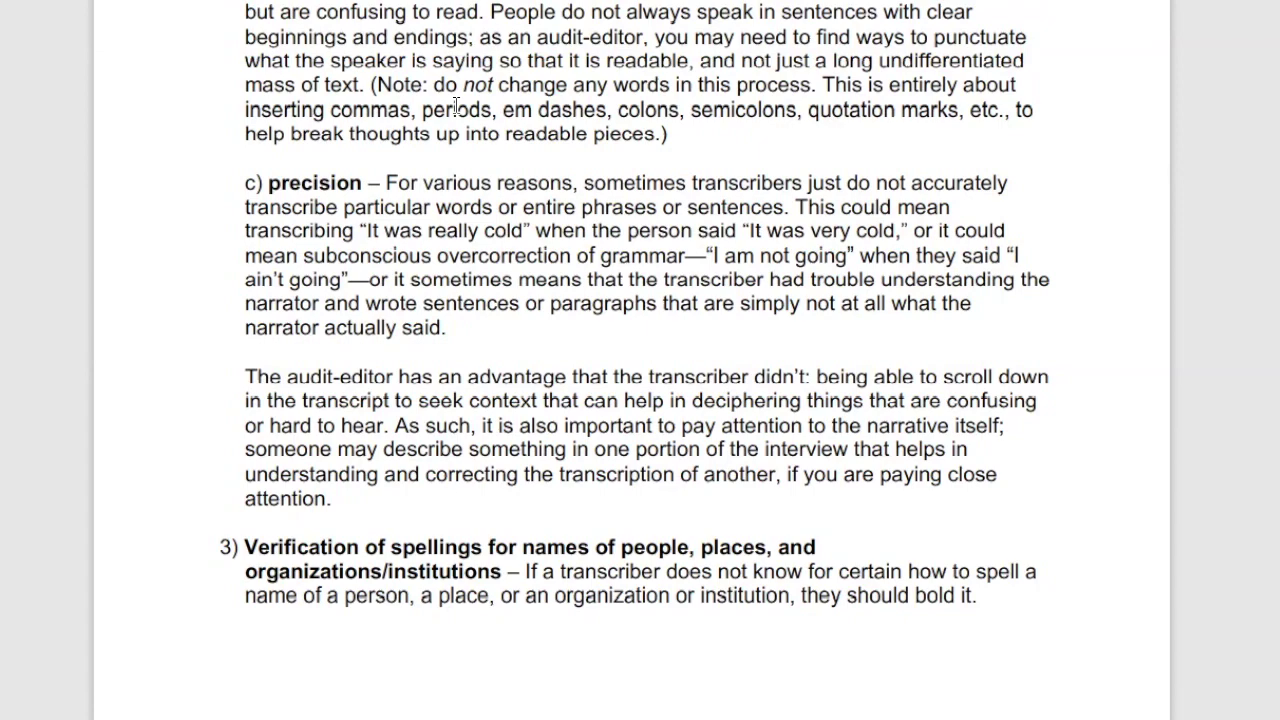
scroll(492, 337, "down", 5)
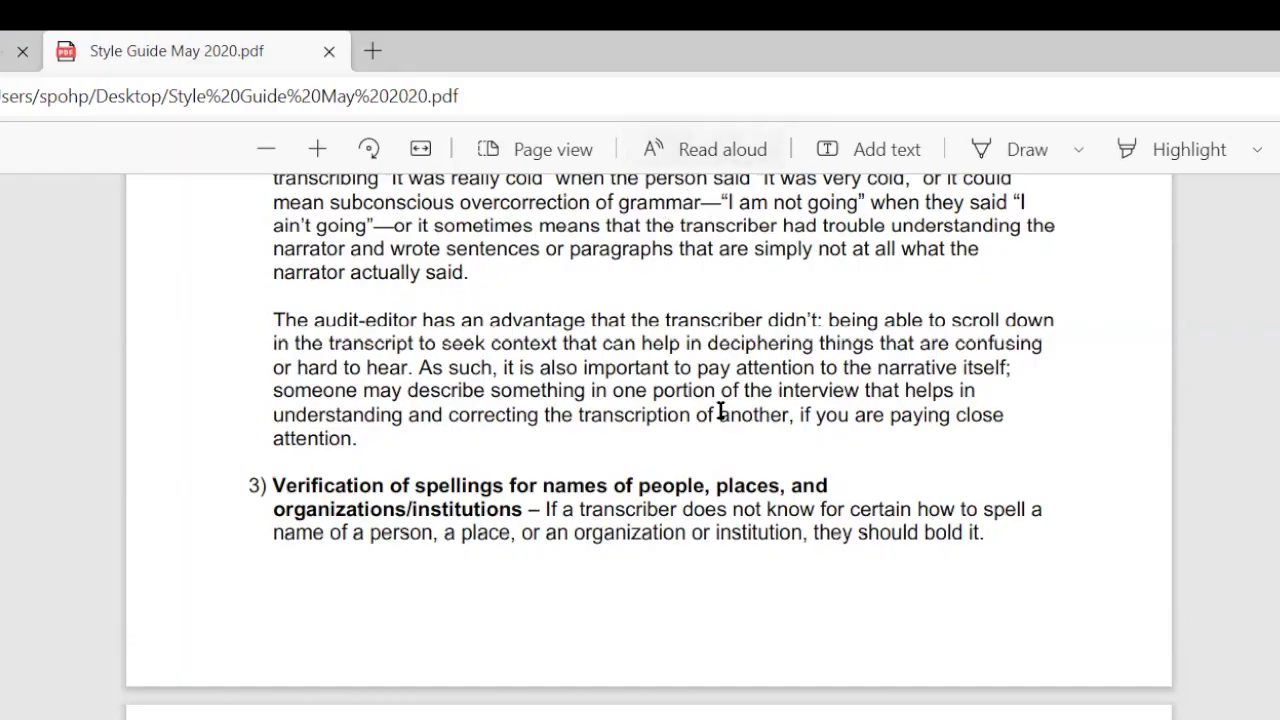
scroll(696, 437, "down", 1)
scroll(696, 437, "down", 4)
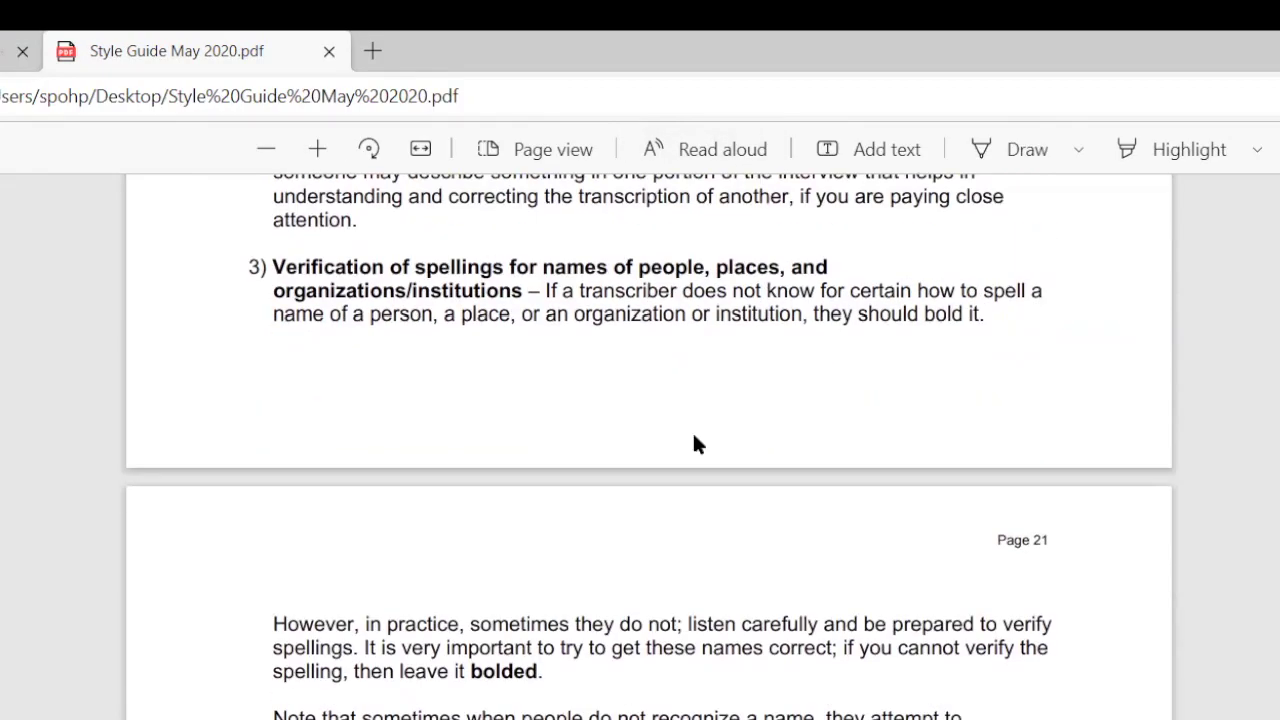